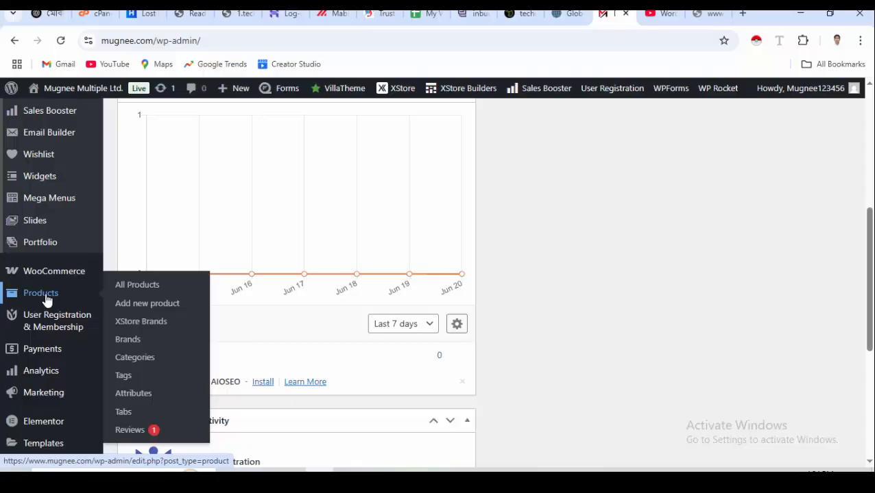
# - Open the HD-R516 Receiving Card from the list of all products for editing
pyautogui.click(133, 288)
pyautogui.scroll(-1, 350, 247)
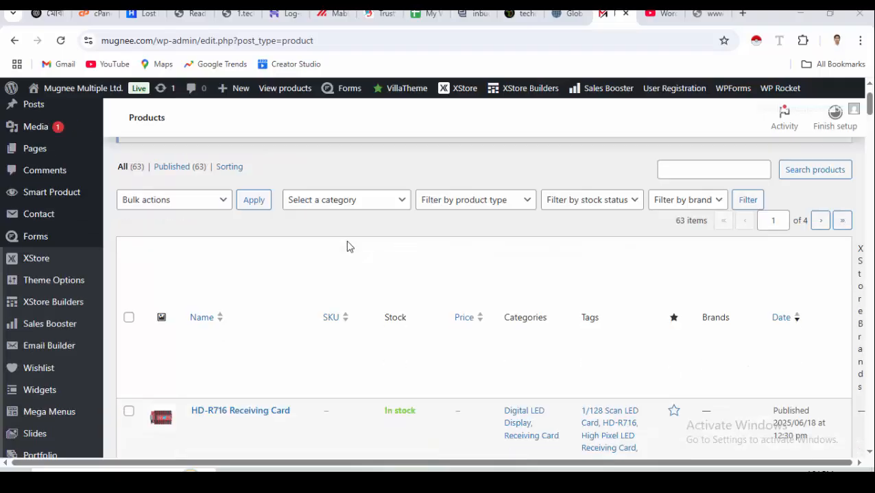
pyautogui.scroll(-6, 343, 269)
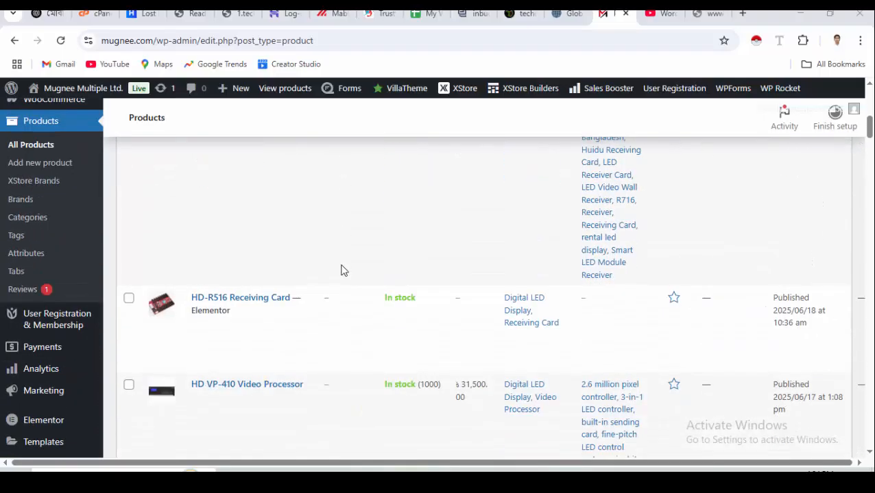
pyautogui.scroll(1, 343, 270)
pyautogui.scroll(-1, 342, 270)
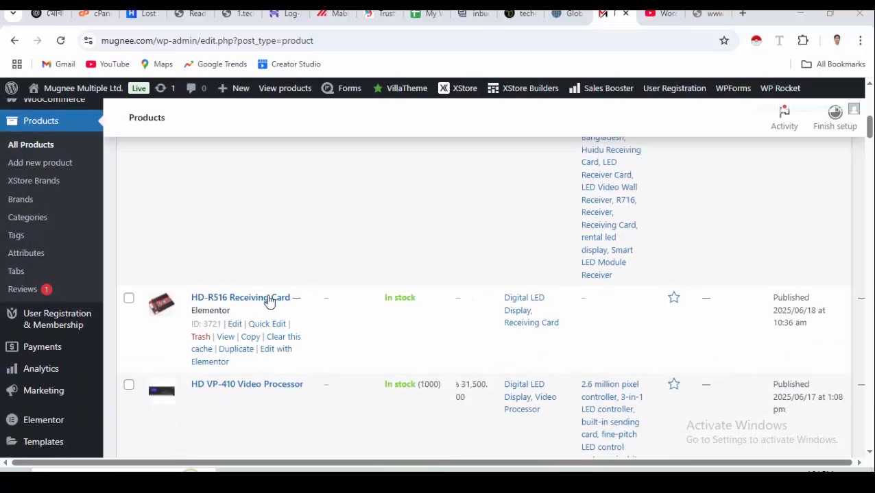
pyautogui.scroll(3, 240, 329)
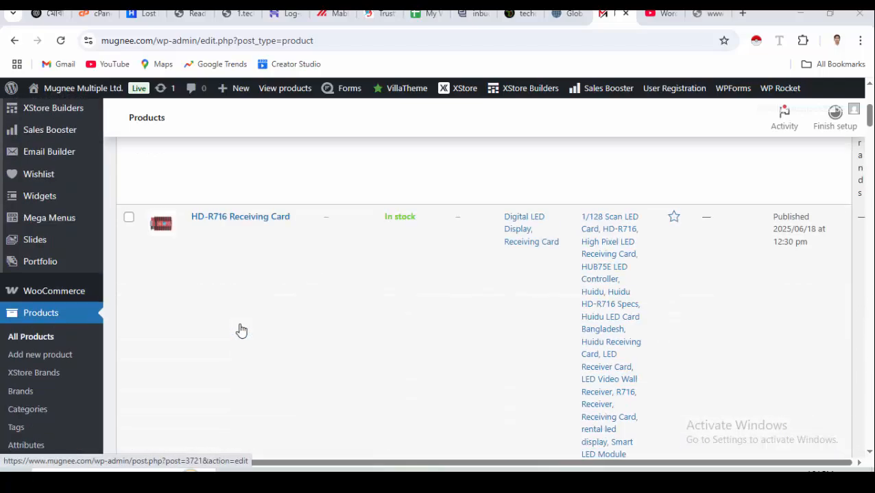
pyautogui.scroll(-3, 240, 333)
pyautogui.moveTo(241, 332)
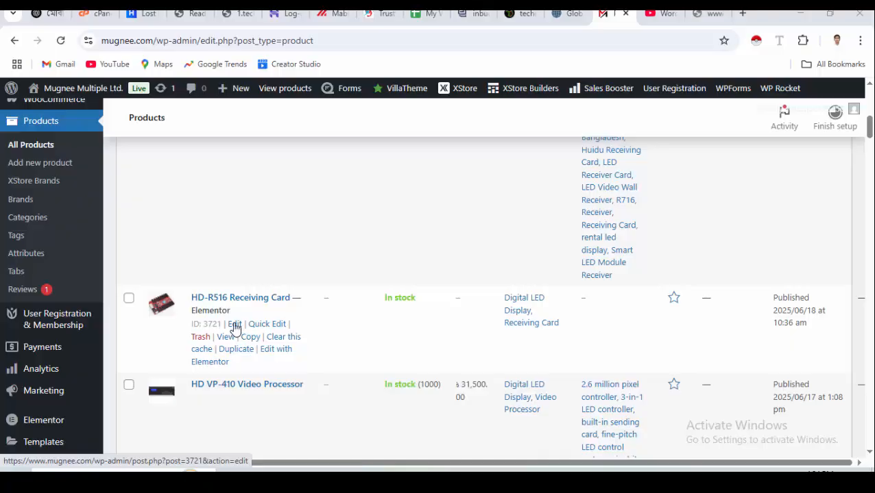
pyautogui.click(234, 326)
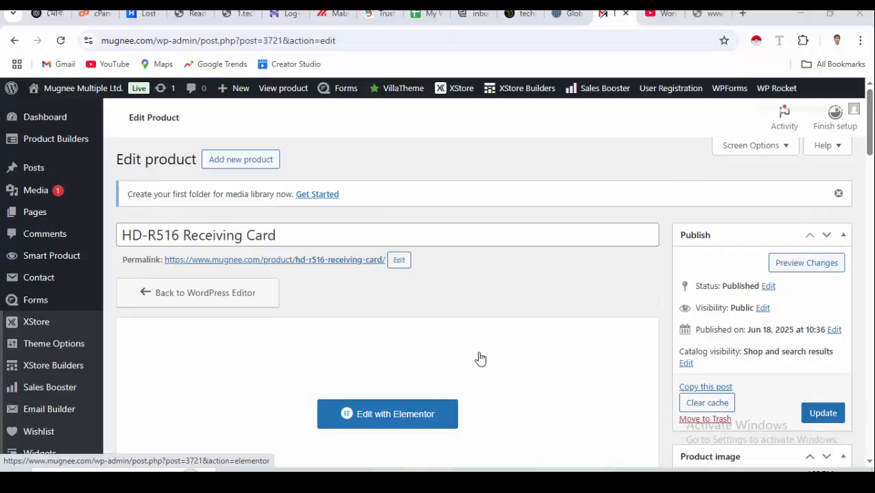
# - Switch the product from Elementor back to the default WordPress editor and accept the layout notice
pyautogui.scroll(-1, 215, 360)
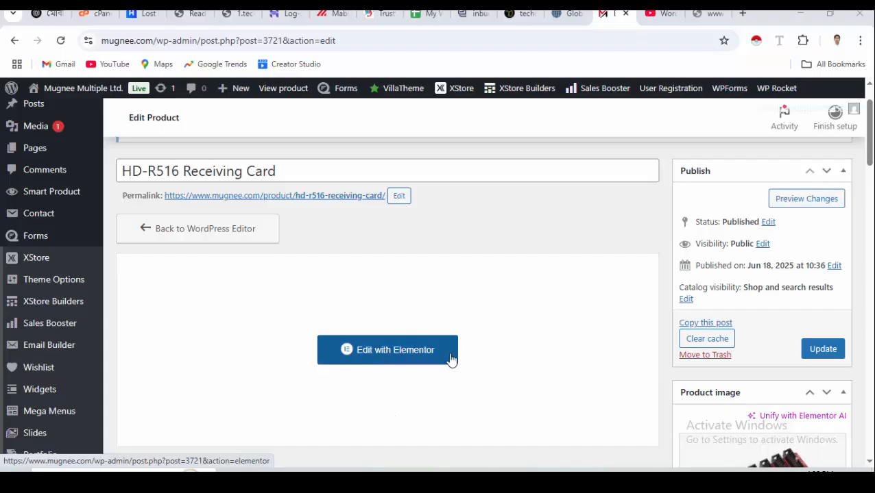
pyautogui.click(227, 231)
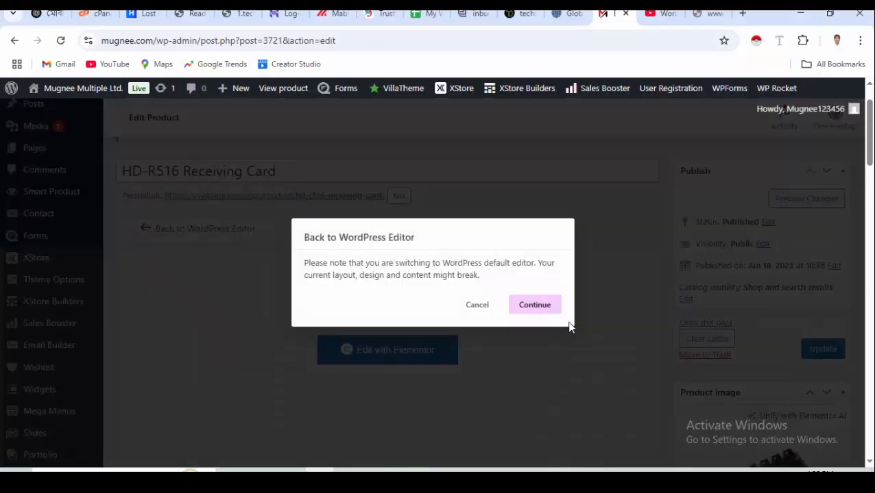
pyautogui.click(538, 306)
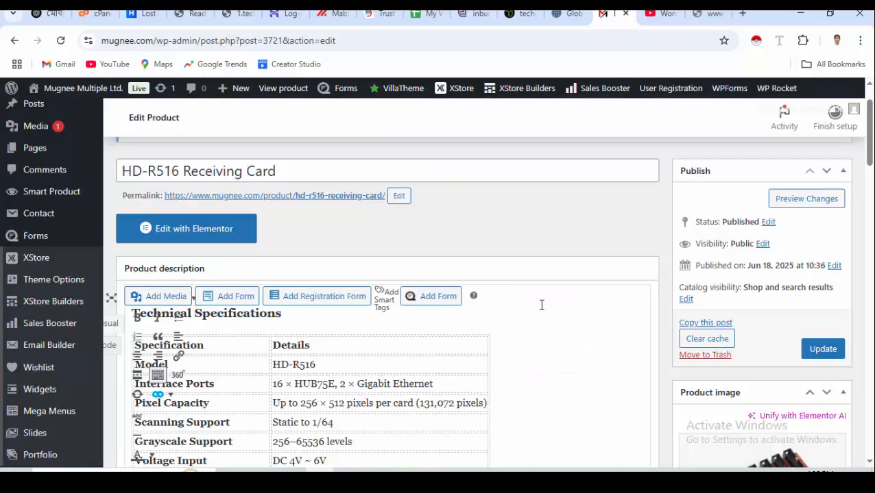
pyautogui.scroll(-8, 542, 311)
pyautogui.scroll(5, 336, 329)
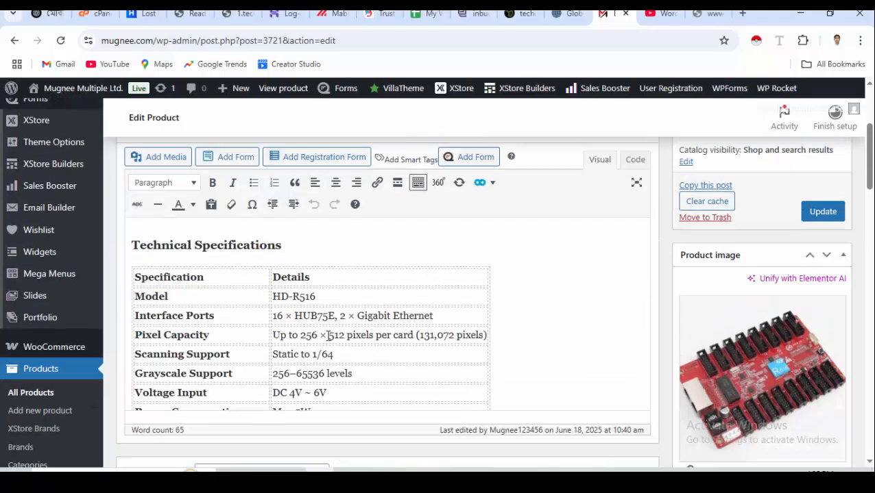
# - Remove the "Technical Specifications" heading from the product description, keeping the word "Specifications" on the clipboard
pyautogui.click(197, 255)
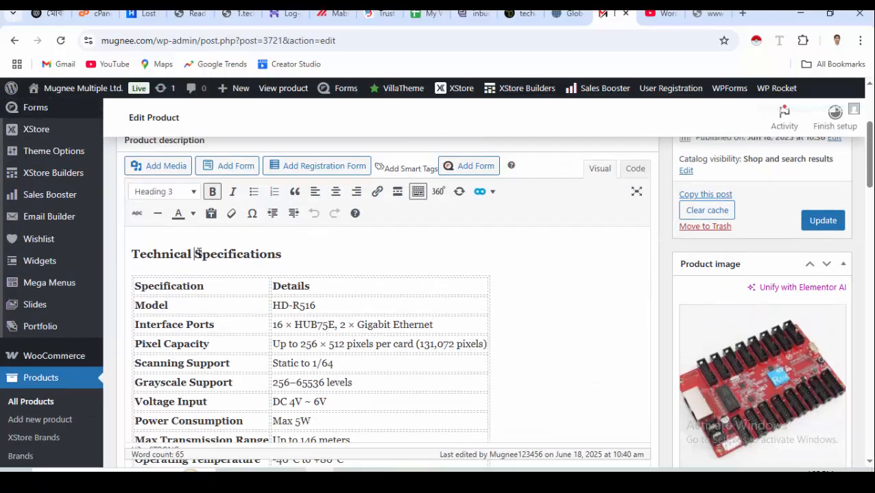
pyautogui.doubleClick(137, 245)
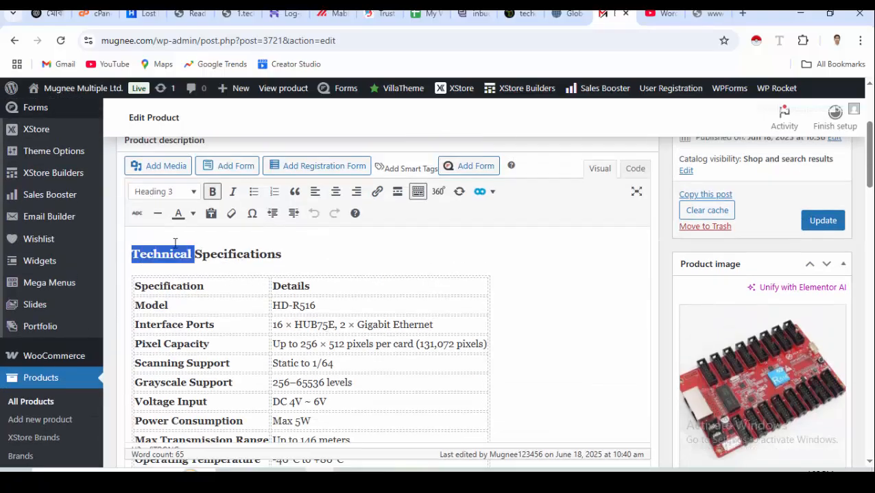
pyautogui.press('BackSpace')
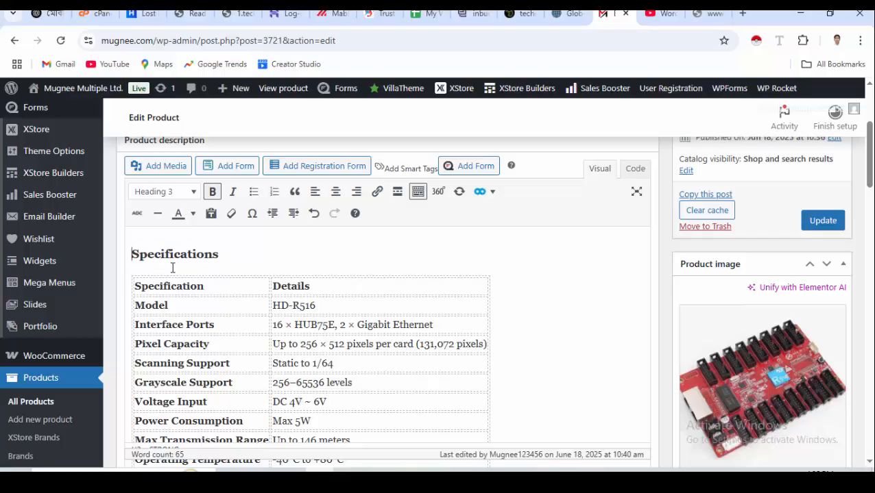
pyautogui.doubleClick(200, 255)
pyautogui.hotkey('ctrl', 'c')
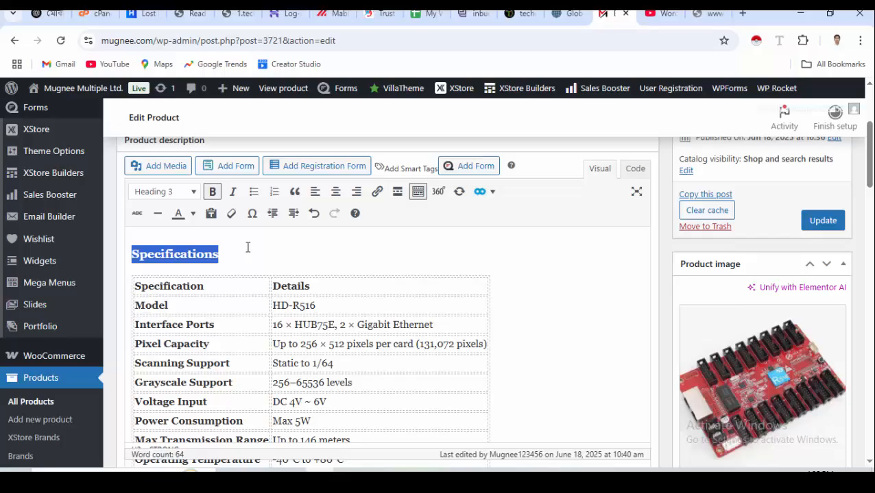
pyautogui.press('BackSpace')
# - Set the custom tab title in the single layout section of XStore Options to "Specifications"
pyautogui.scroll(-13, 176, 312)
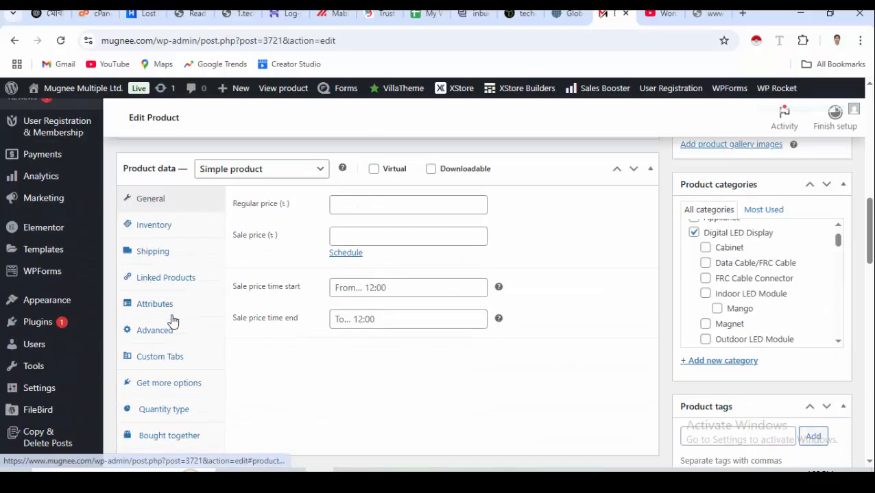
pyautogui.scroll(-6, 176, 314)
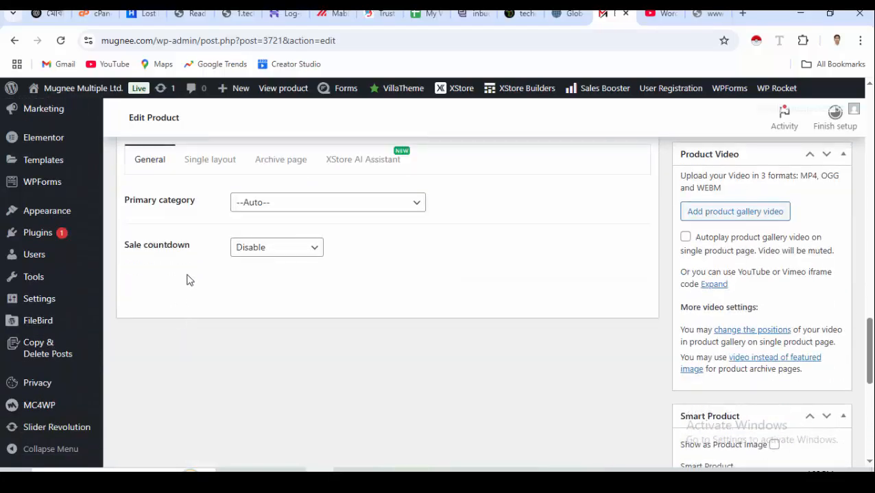
pyautogui.scroll(2, 188, 281)
pyautogui.scroll(1, 191, 293)
pyautogui.scroll(-1, 190, 294)
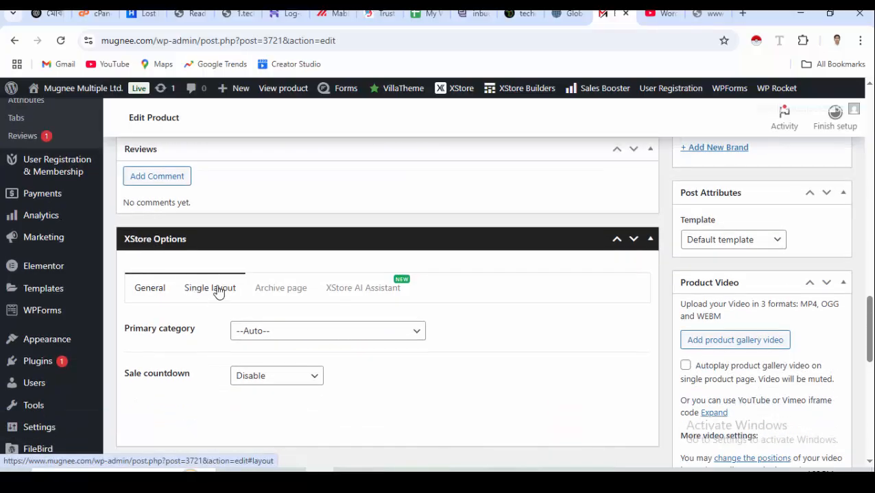
pyautogui.click(218, 290)
pyautogui.scroll(-5, 196, 343)
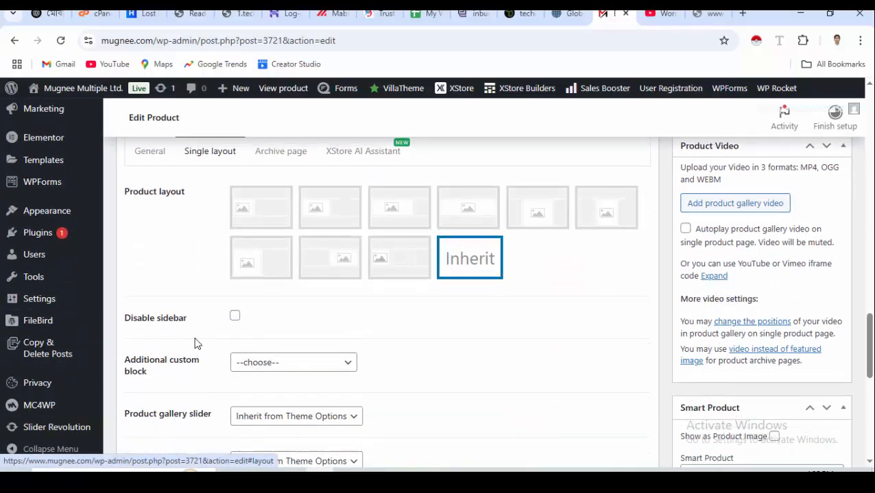
pyautogui.scroll(-2, 195, 343)
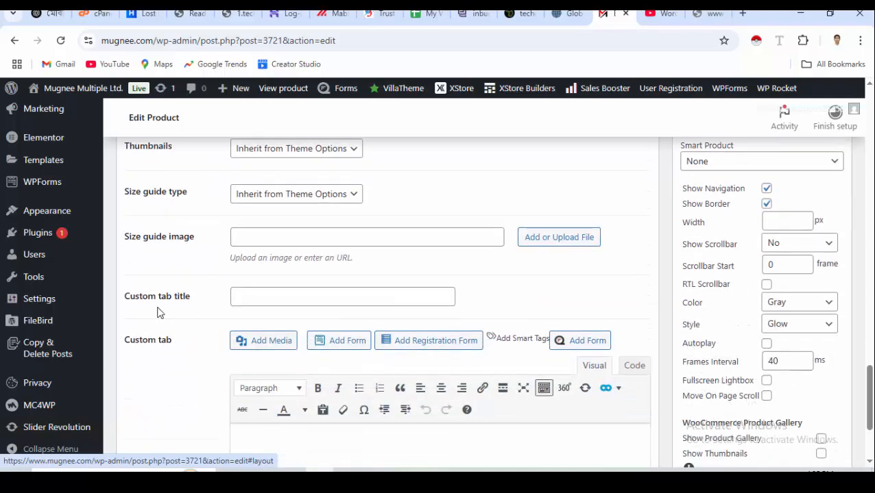
pyautogui.click(251, 296)
pyautogui.hotkey('ctrl', 'v')
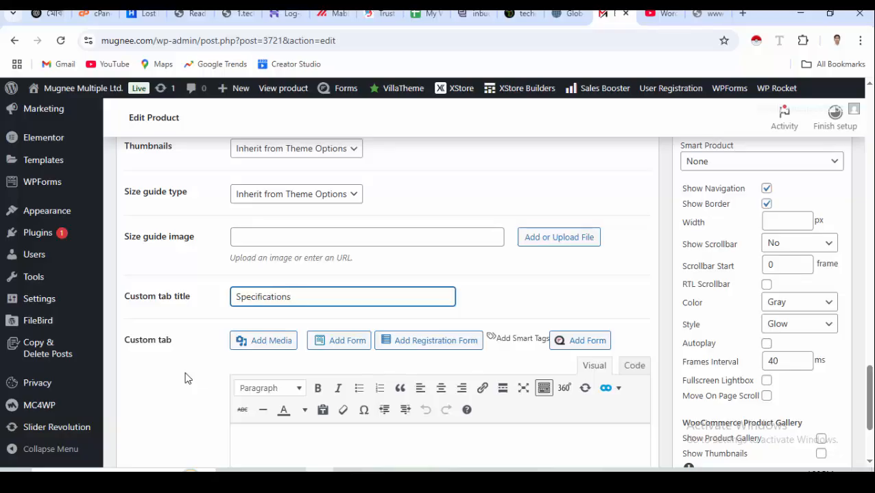
pyautogui.scroll(20, 184, 378)
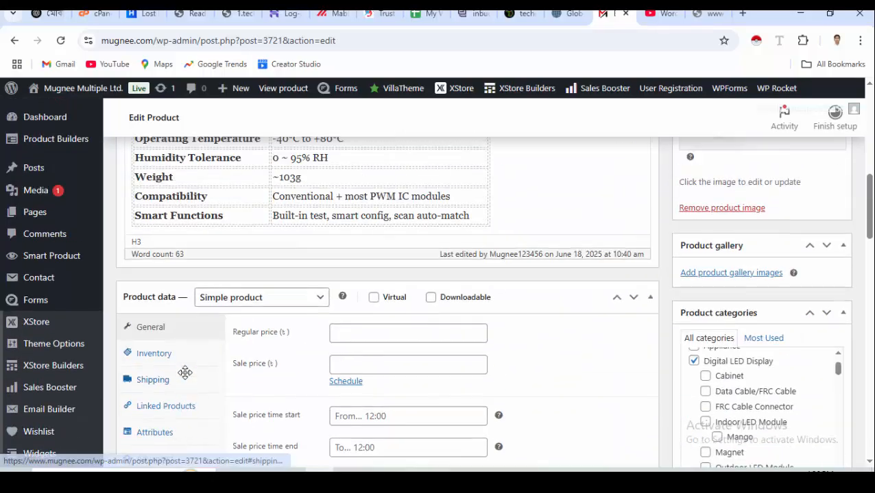
pyautogui.scroll(5, 233, 316)
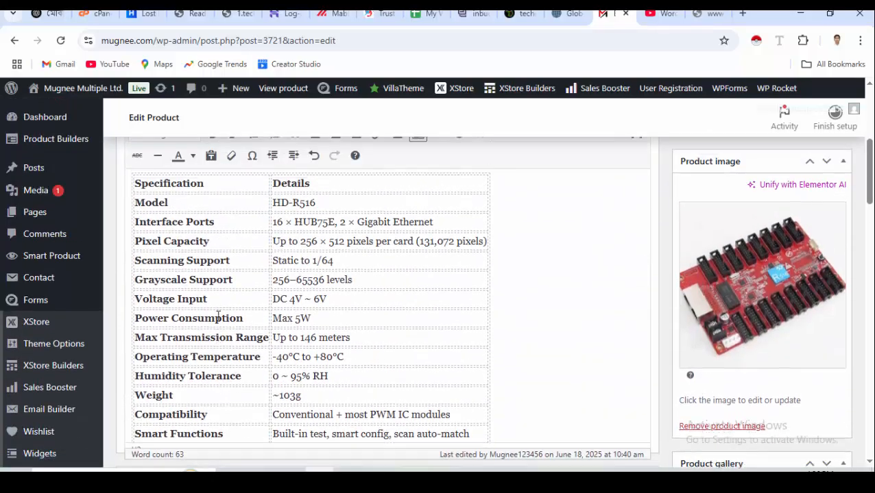
pyautogui.moveTo(140, 271); pyautogui.dragTo(225, 317)
pyautogui.scroll(-3, 190, 329)
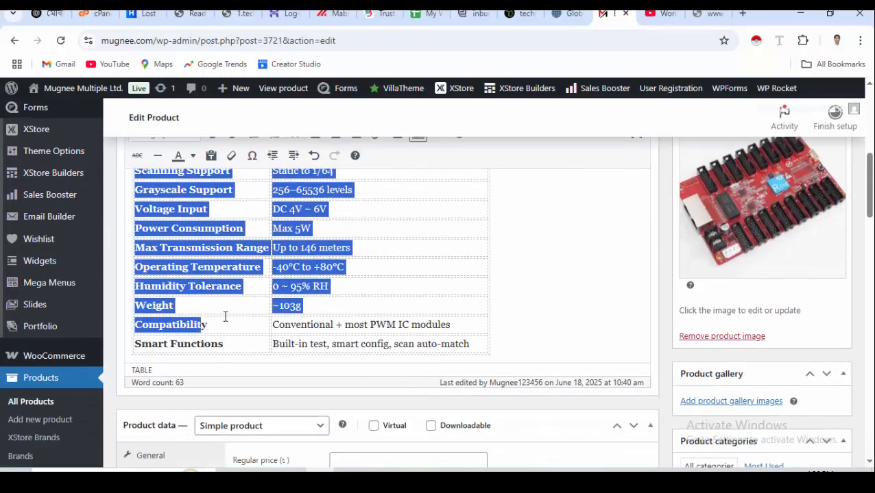
pyautogui.click(523, 312)
pyautogui.scroll(-1, 521, 312)
pyautogui.scroll(-2, 528, 269)
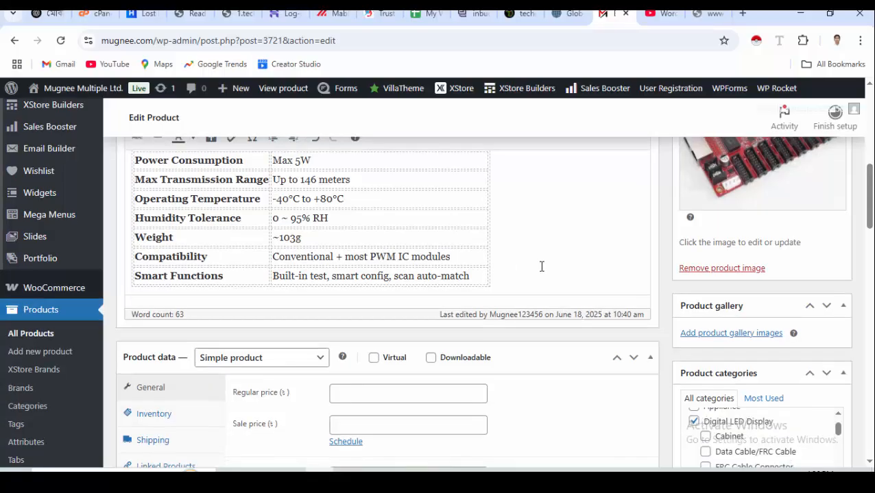
pyautogui.scroll(3, 551, 284)
pyautogui.scroll(-1, 557, 272)
pyautogui.scroll(3, 557, 275)
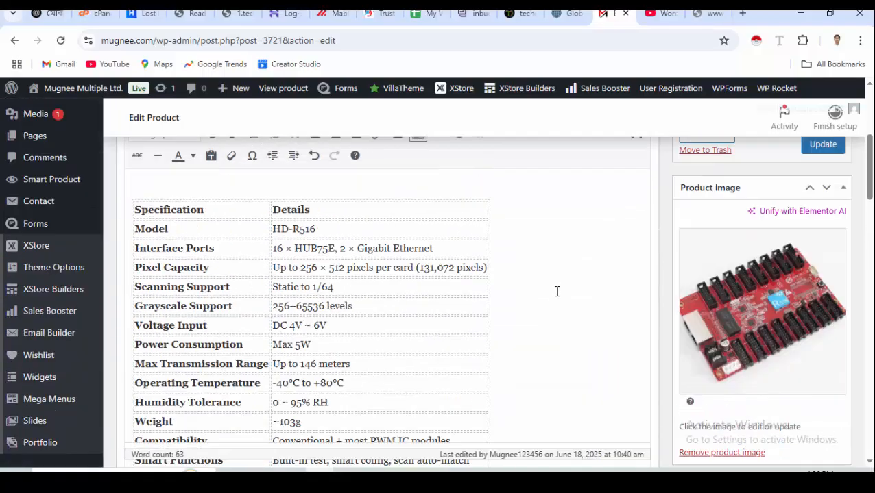
pyautogui.scroll(-1, 556, 293)
pyautogui.scroll(3, 521, 300)
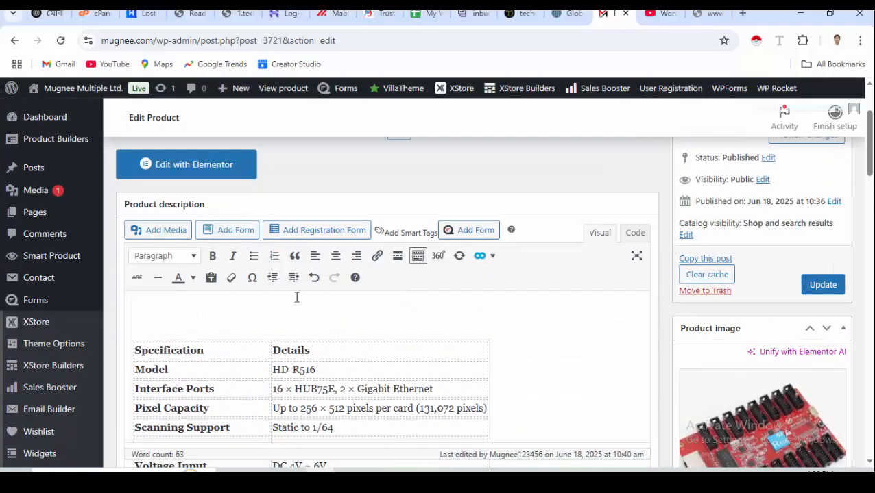
pyautogui.scroll(2, 131, 317)
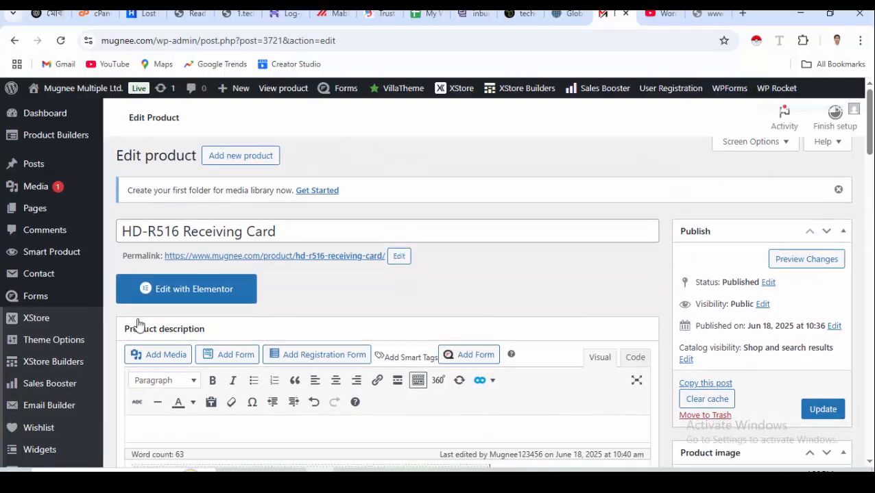
# - Cut the entire specification table, from the header row to Smart Functions, out of the product description
pyautogui.scroll(-4, 136, 325)
pyautogui.moveTo(136, 206); pyautogui.dragTo(407, 299)
pyautogui.scroll(-3, 242, 297)
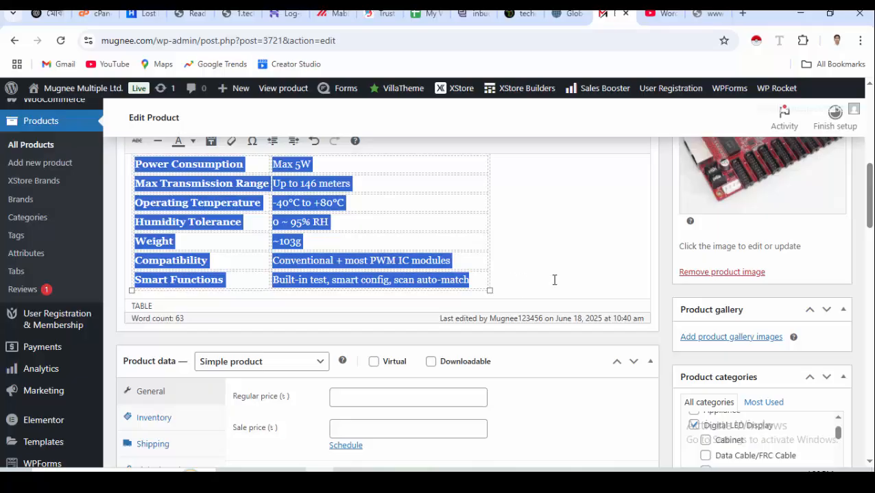
pyautogui.press('Delete')
# - Paste the specification table into the custom tab content under XStore Options
pyautogui.scroll(3, 206, 274)
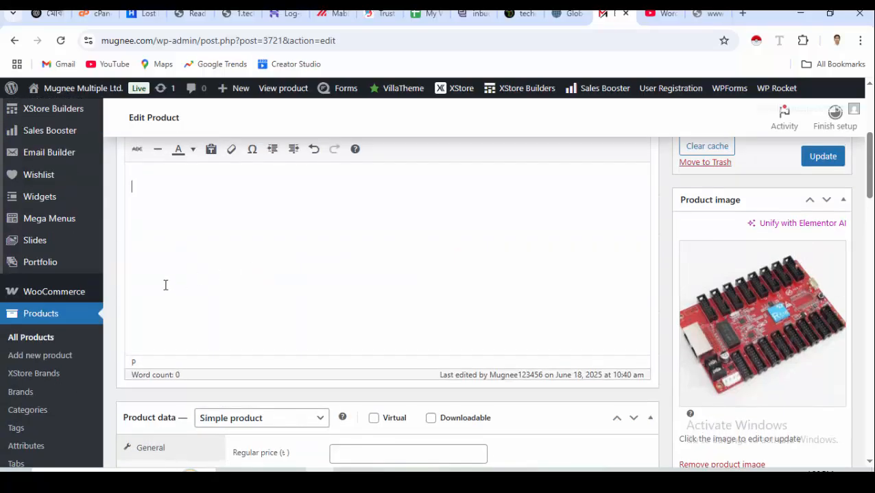
pyautogui.scroll(1, 166, 285)
pyautogui.scroll(-20, 165, 285)
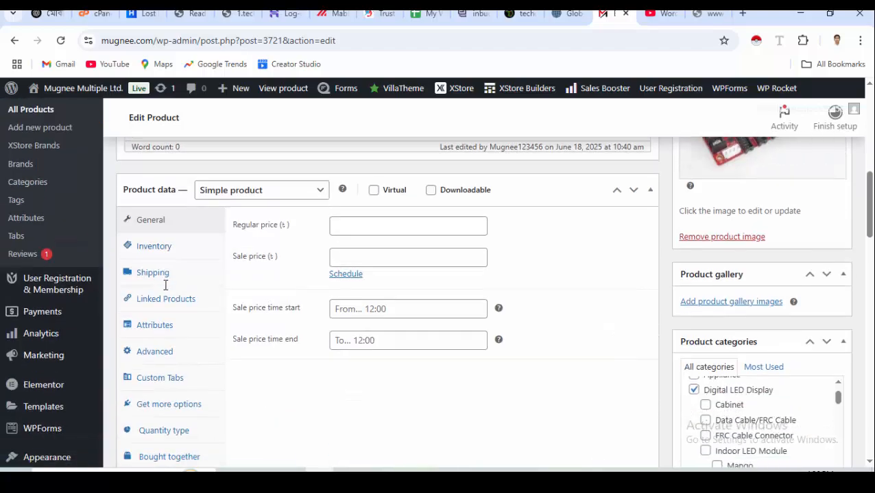
pyautogui.scroll(-7, 167, 306)
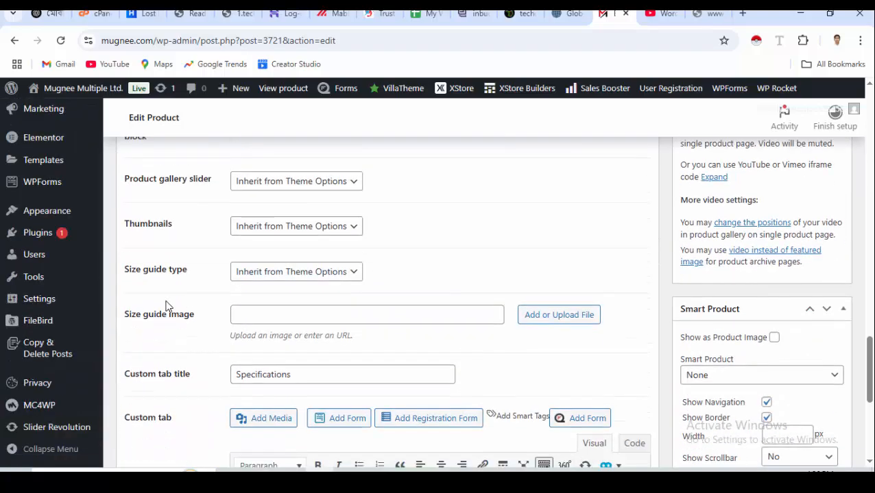
pyautogui.scroll(1, 153, 283)
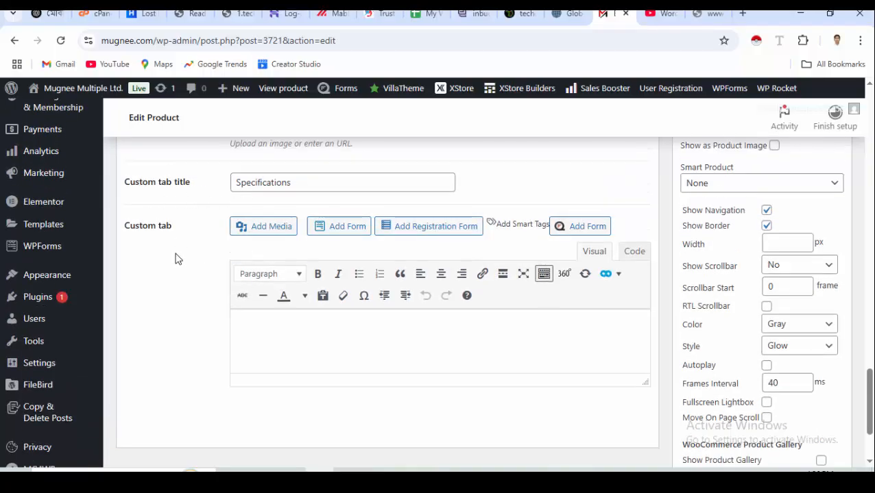
pyautogui.click(282, 339)
pyautogui.hotkey('ctrl', 'v')
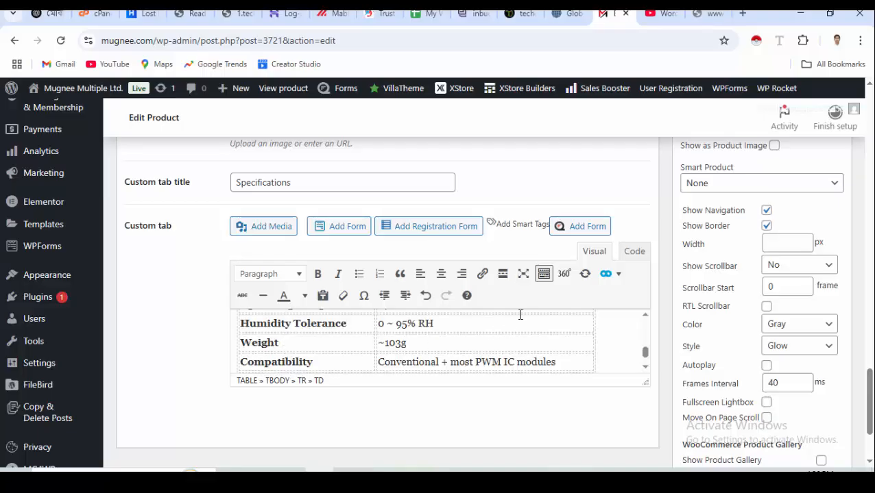
# - Expand the custom tab editor to full screen and format the table's Specification and Details header row as Heading 1
pyautogui.click(524, 276)
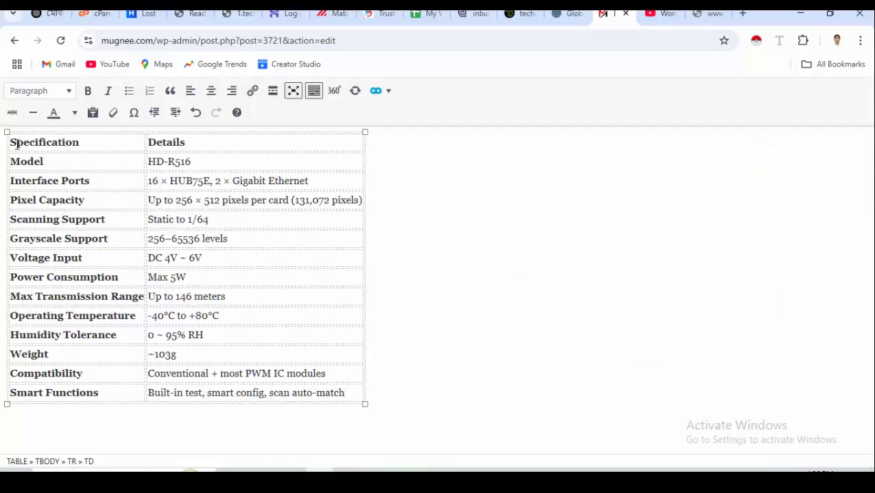
pyautogui.moveTo(10, 142); pyautogui.dragTo(204, 138)
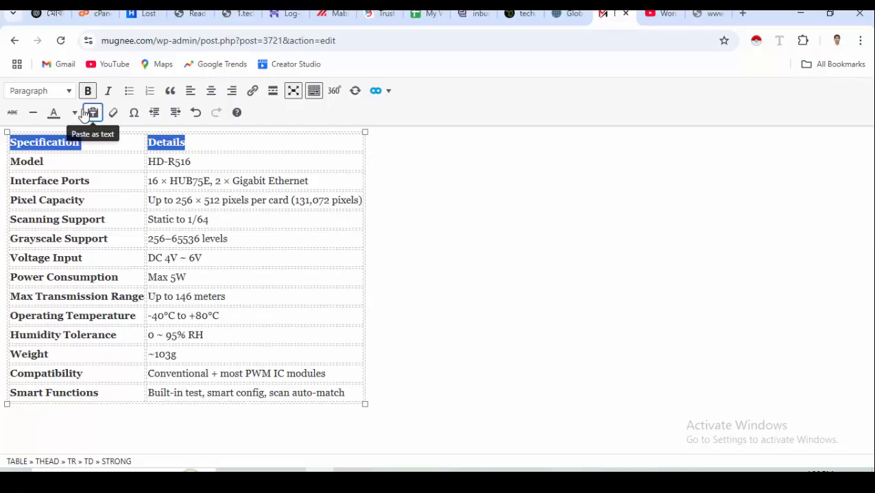
pyautogui.click(67, 94)
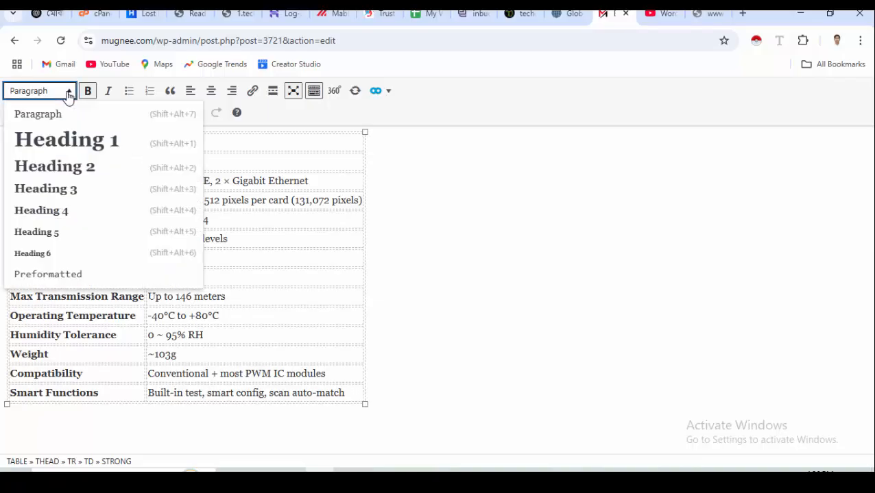
pyautogui.click(69, 141)
pyautogui.click(107, 177)
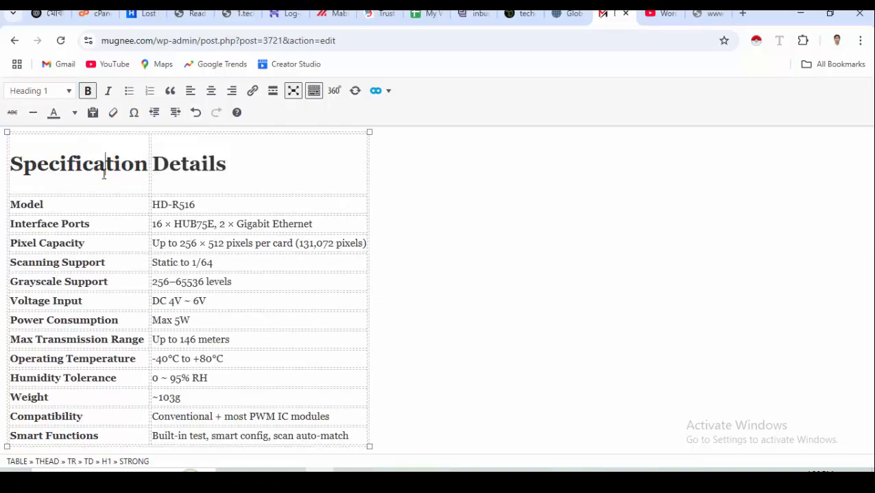
# - Change the Specification and Details header row to Heading 3
pyautogui.moveTo(12, 165); pyautogui.dragTo(226, 164)
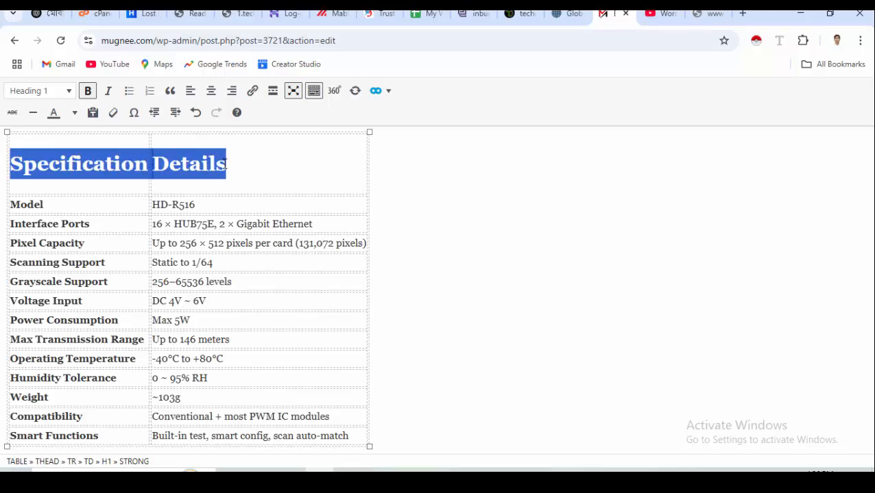
pyautogui.click(69, 94)
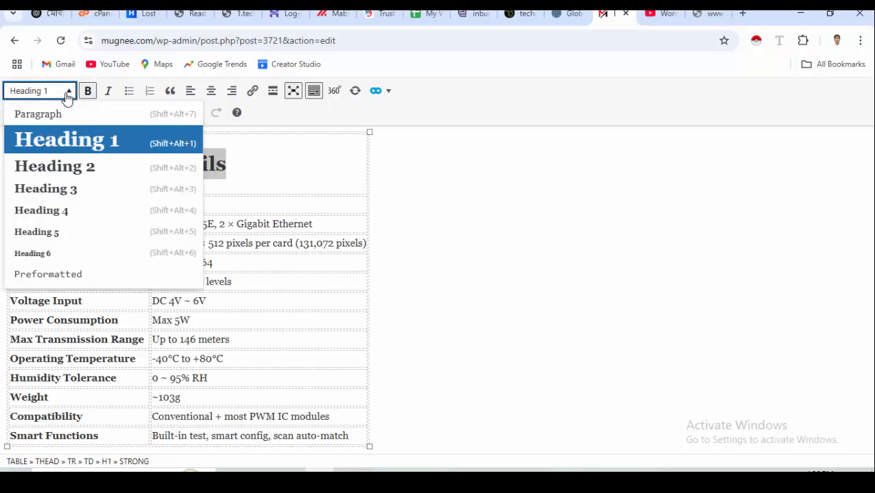
pyautogui.click(66, 197)
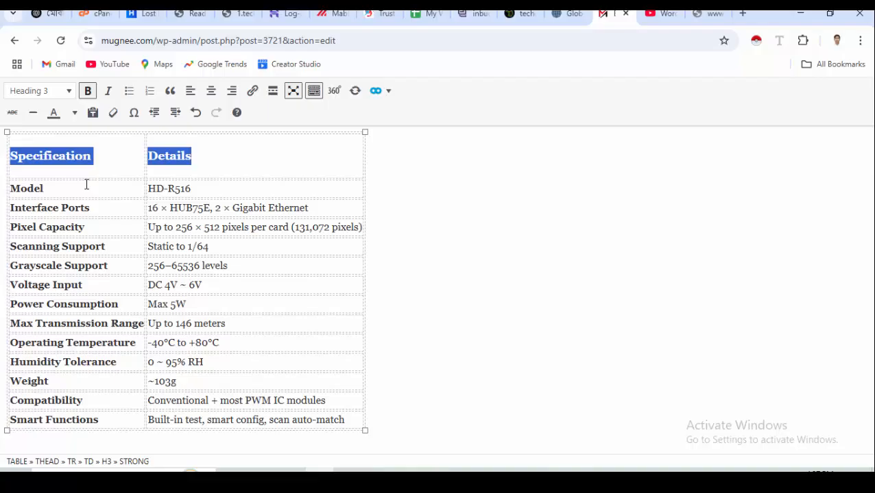
# - Set the Specification and Details header row to Heading 2
pyautogui.click(182, 156)
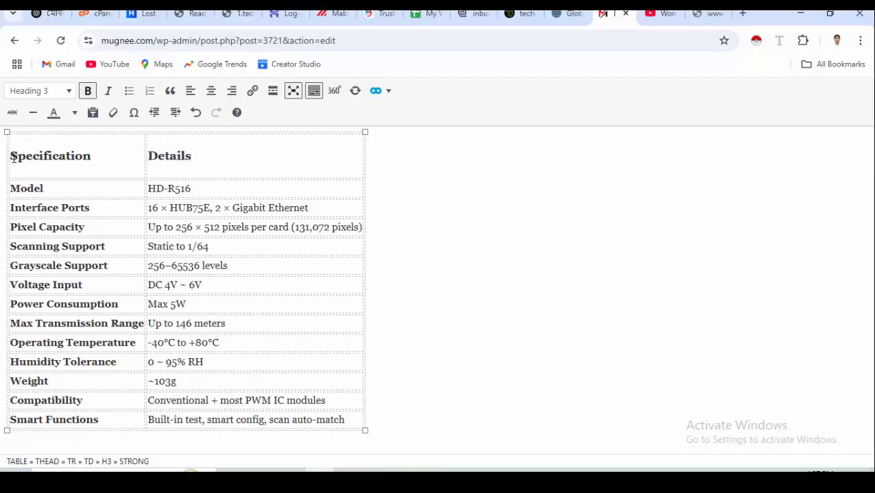
pyautogui.moveTo(13, 158); pyautogui.dragTo(171, 156)
pyautogui.click(42, 91)
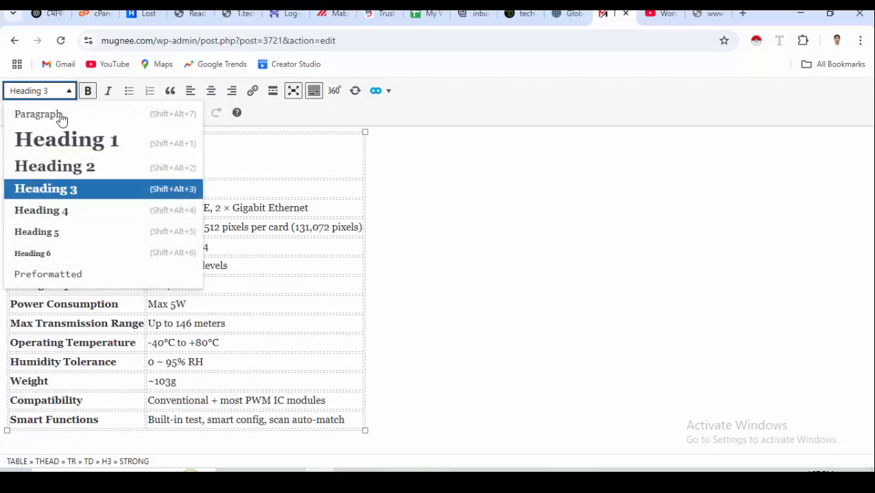
pyautogui.click(61, 168)
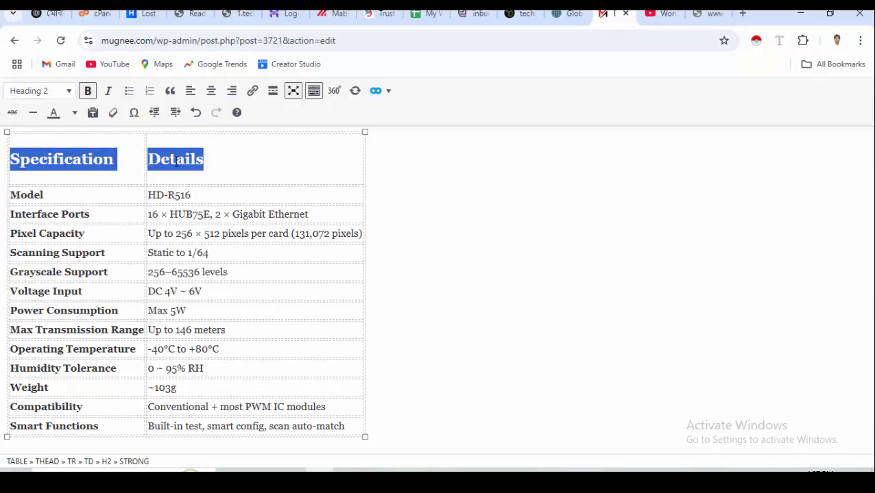
# - Color the Specification and Details header text blue
pyautogui.click(177, 160)
pyautogui.moveTo(9, 158); pyautogui.dragTo(236, 162)
pyautogui.click(237, 163)
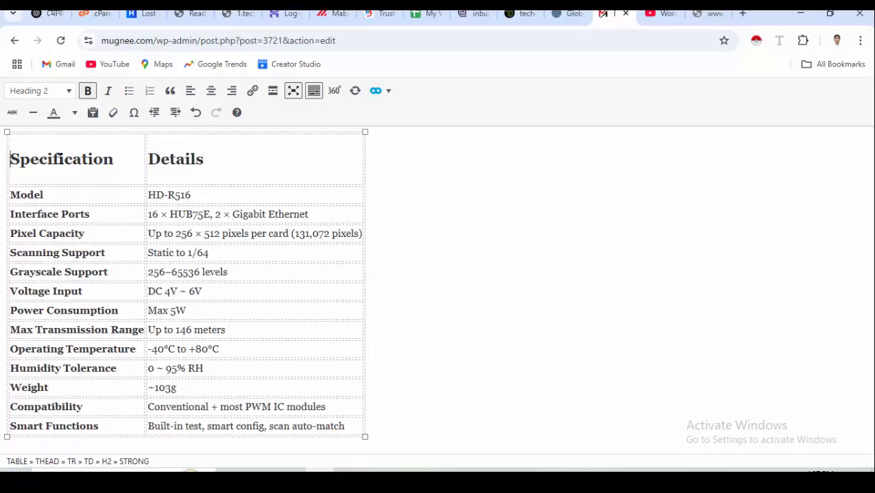
pyautogui.moveTo(9, 159); pyautogui.dragTo(233, 156)
pyautogui.click(74, 112)
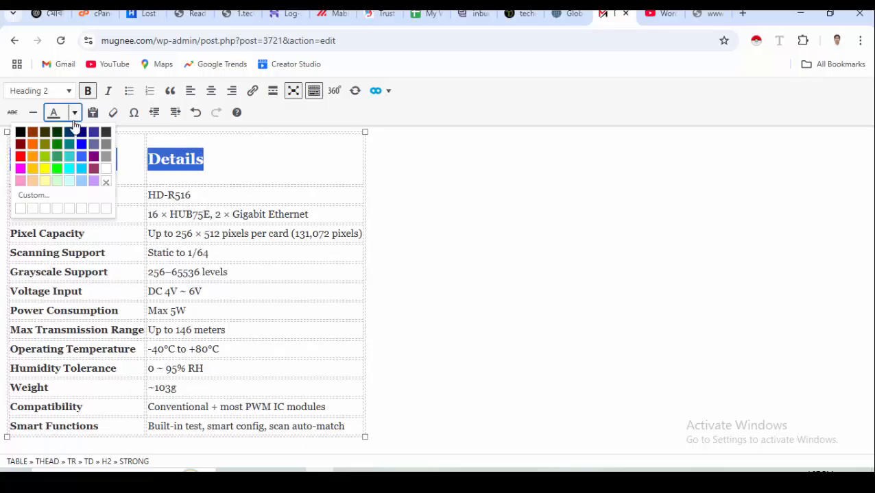
pyautogui.click(81, 144)
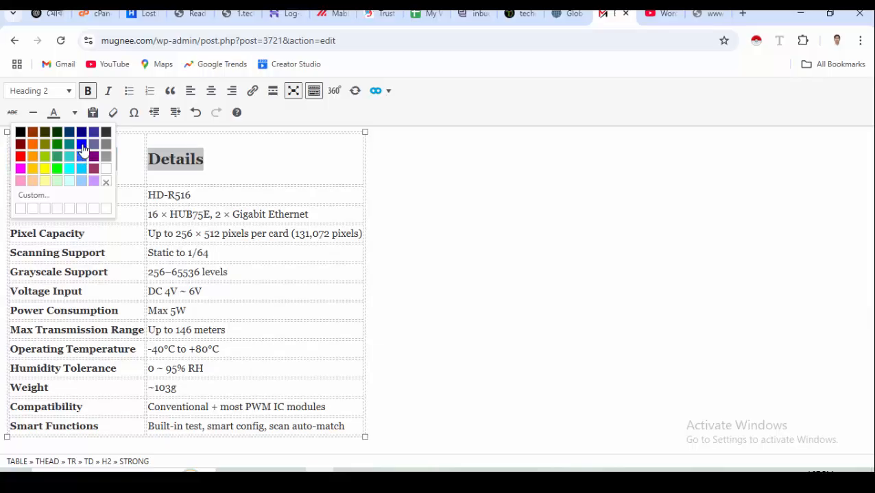
pyautogui.click(174, 159)
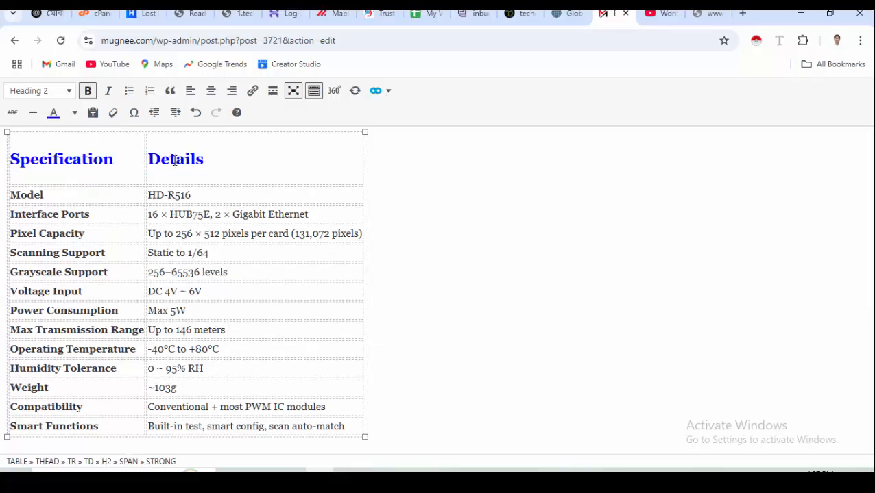
# - Apply center alignment to the entire specification table
pyautogui.hotkey('ctrl', 'a')
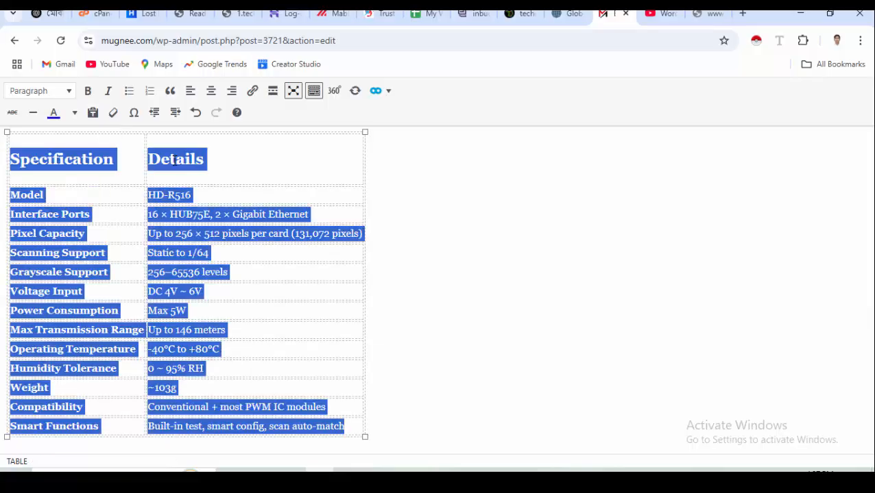
pyautogui.click(211, 91)
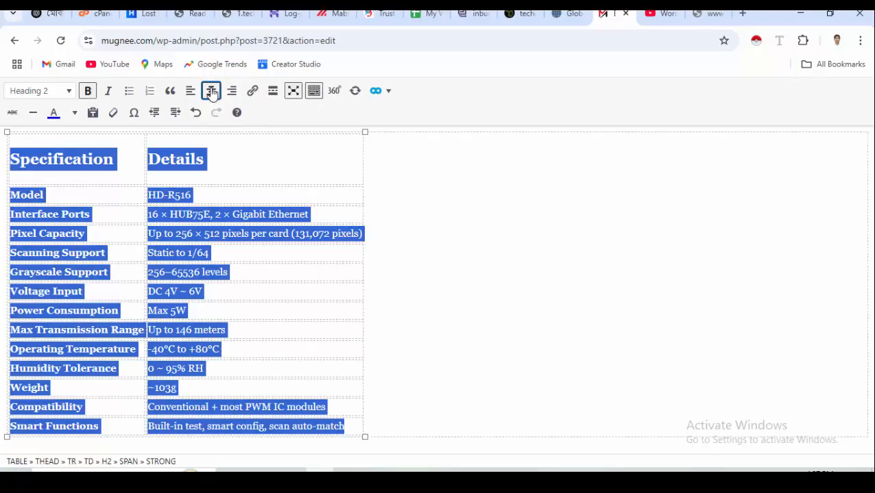
pyautogui.click(209, 166)
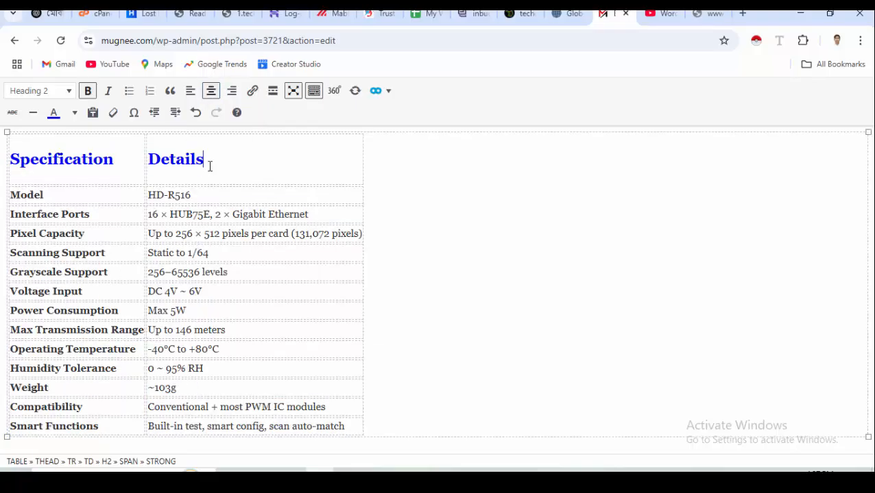
# - Leave the full-screen editor and update the product to save the custom tab
pyautogui.click(293, 93)
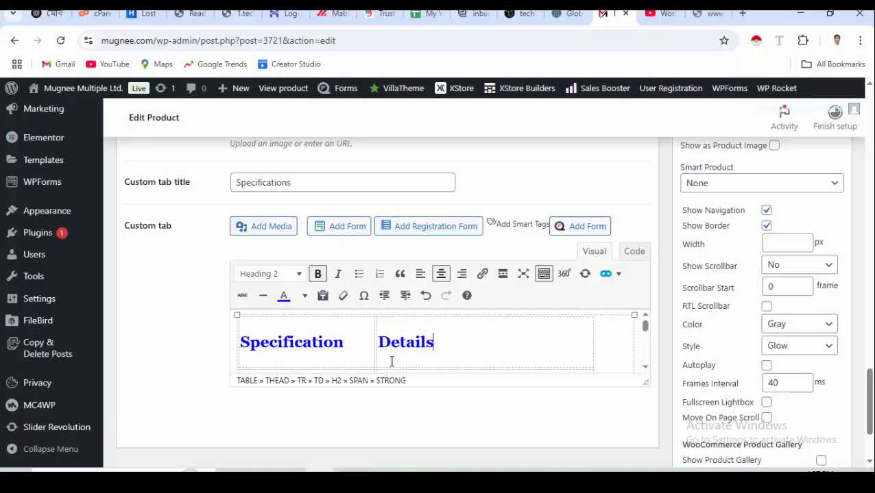
pyautogui.scroll(-1, 441, 355)
pyautogui.scroll(-2, 441, 355)
pyautogui.scroll(3, 441, 355)
pyautogui.scroll(10, 670, 301)
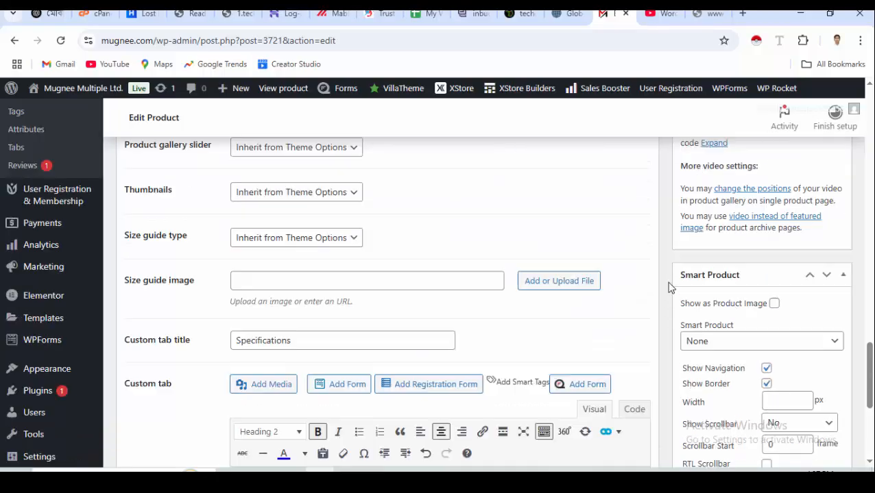
pyautogui.scroll(15, 668, 306)
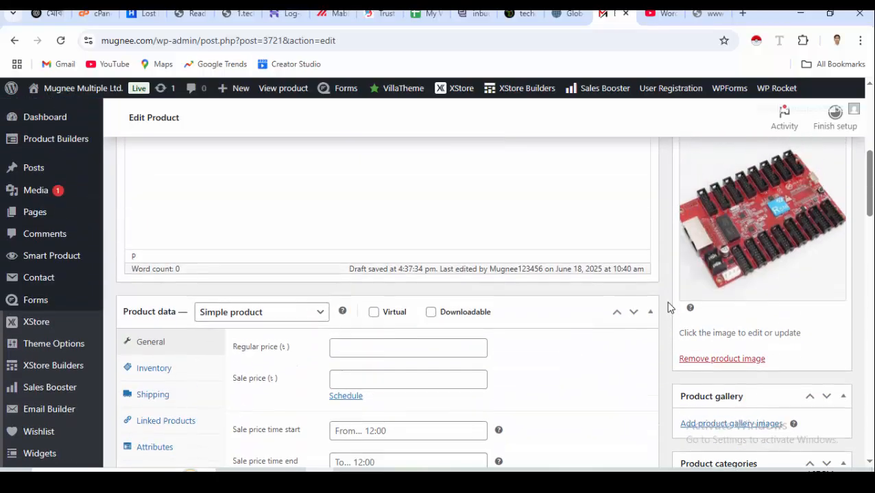
pyautogui.scroll(2, 678, 302)
pyautogui.scroll(-1, 689, 303)
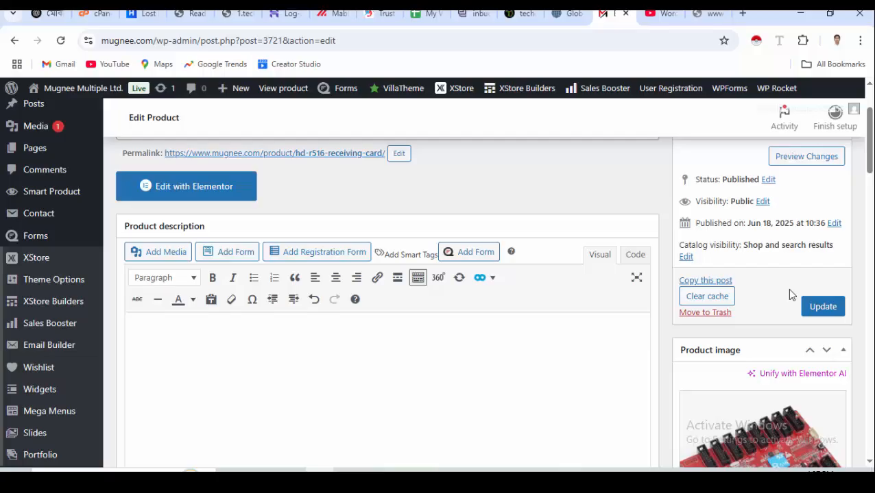
pyautogui.click(822, 308)
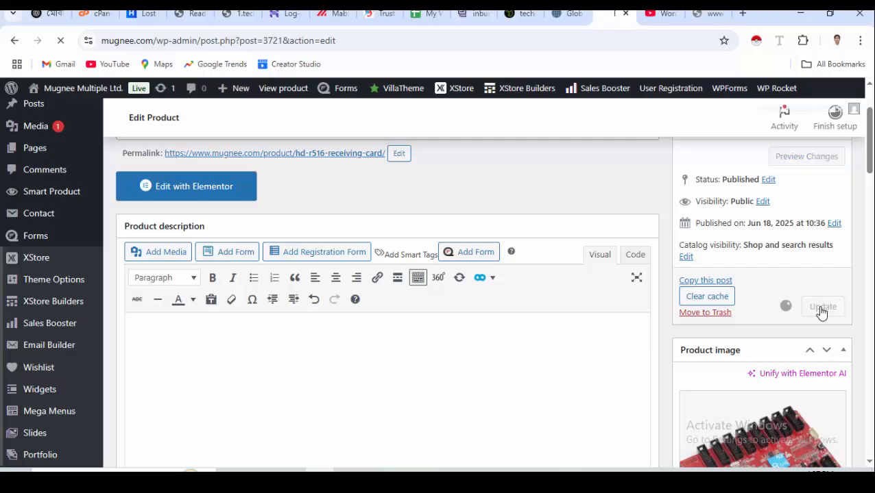
# - Copy the product's permalink and open the HD-R516 Receiving Card page in Firefox
pyautogui.rightClick(302, 301)
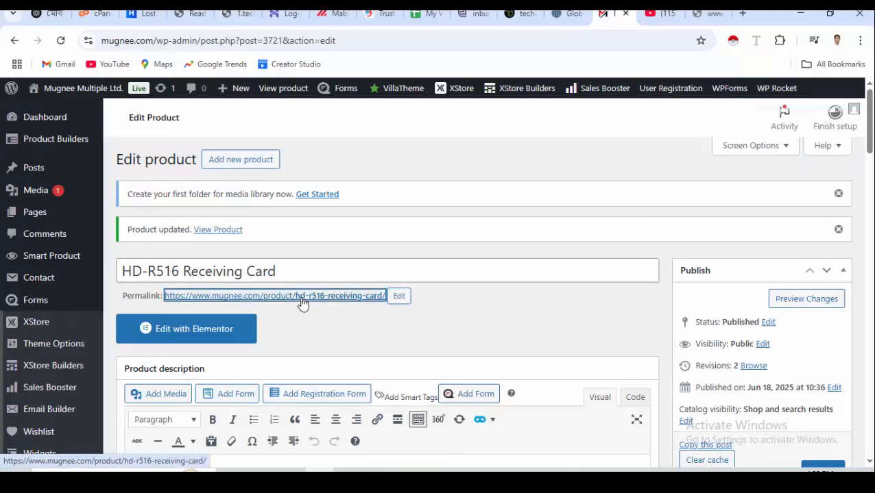
pyautogui.click(369, 205)
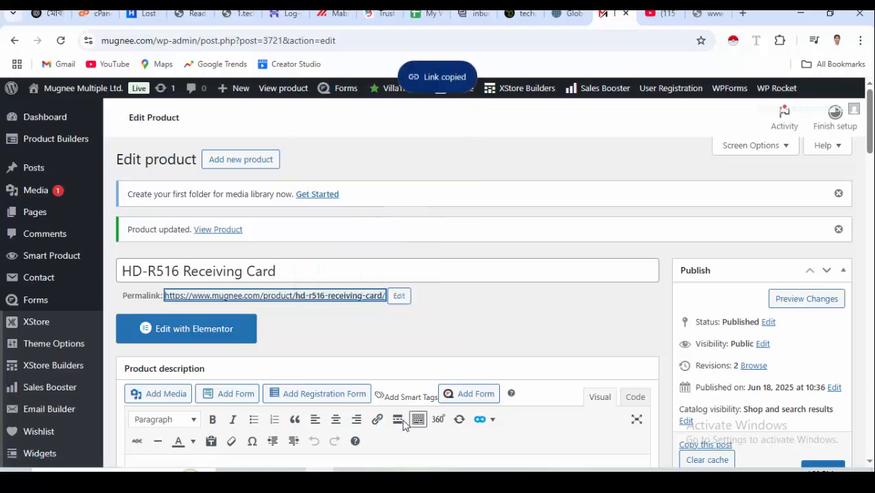
pyautogui.click(348, 481)
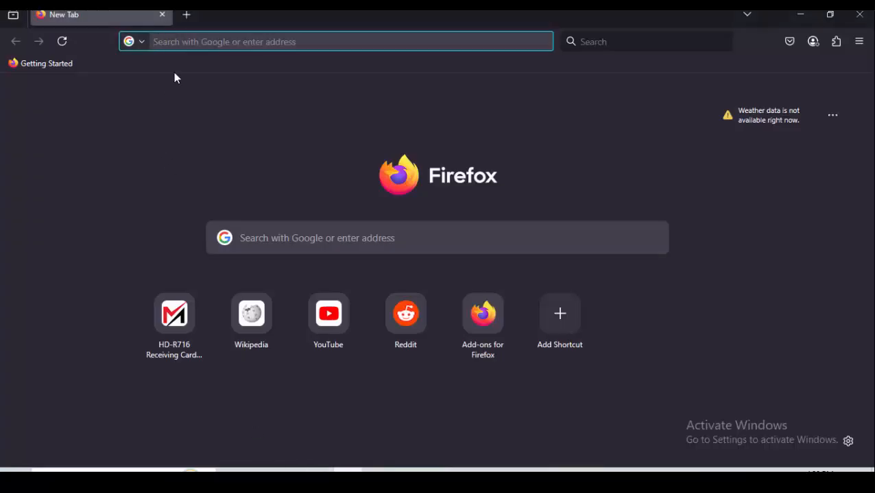
pyautogui.click(189, 42)
pyautogui.hotkey('ctrl', 'v')
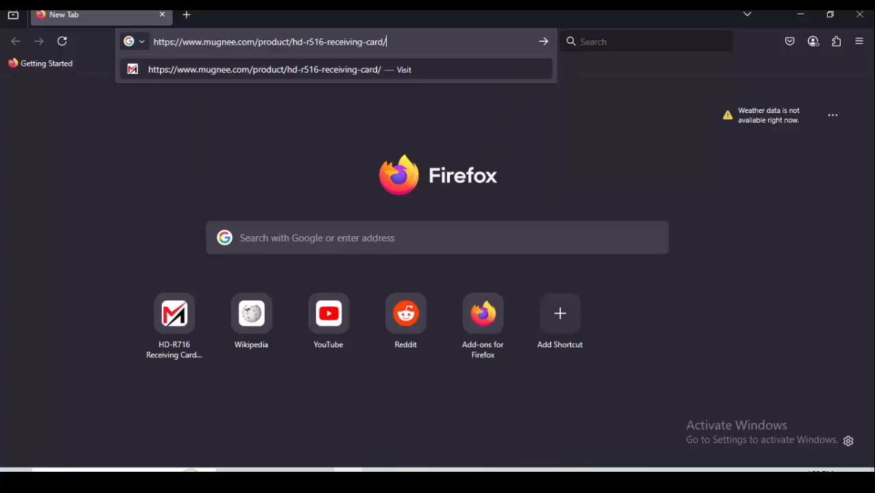
pyautogui.press('Return')
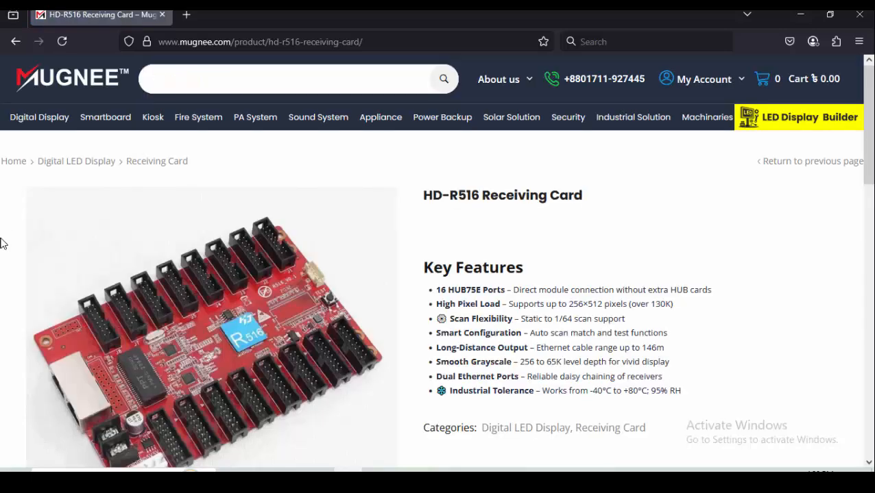
# - Examine the Specifications tab on the live product page, then show the Reviews tab
pyautogui.scroll(-4, 1, 242)
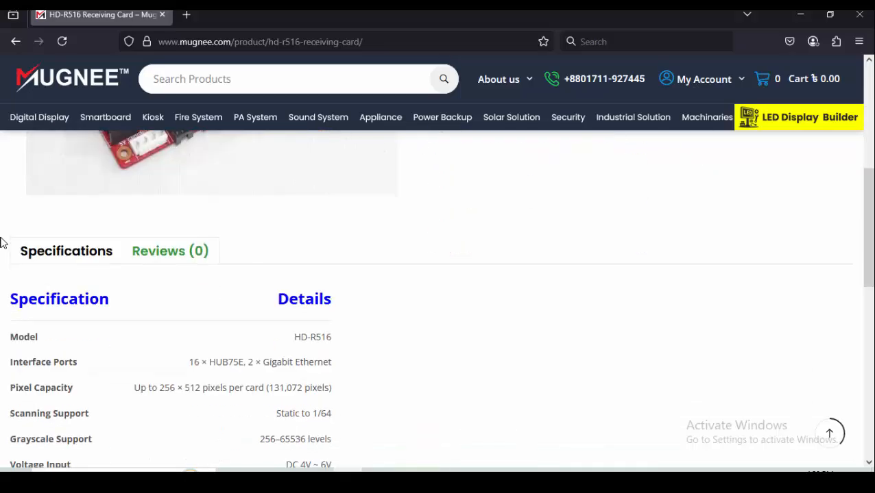
pyautogui.scroll(1, 151, 259)
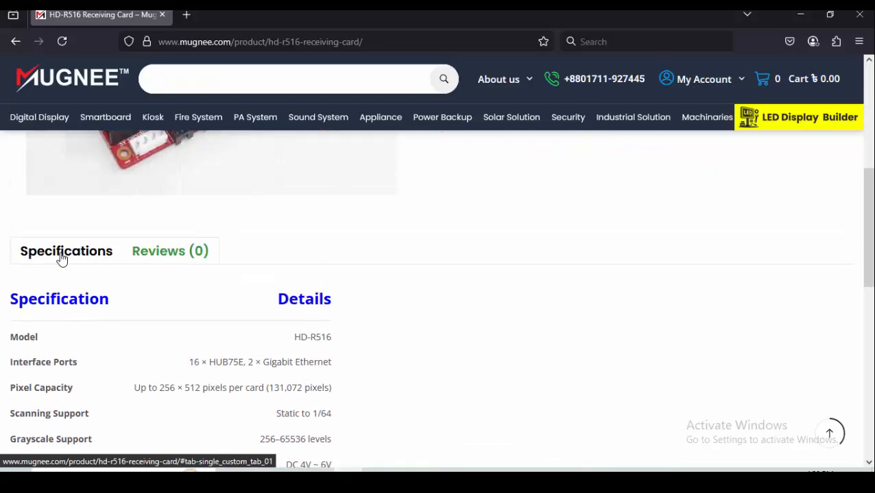
pyautogui.click(156, 258)
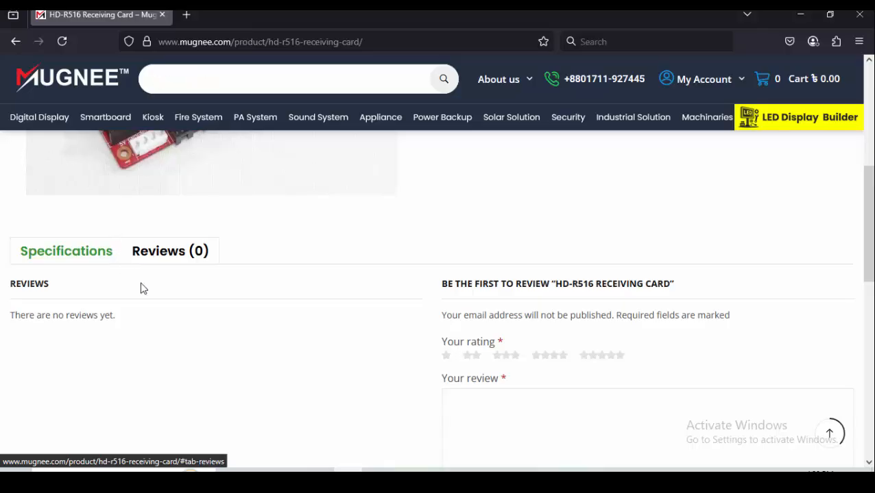
# - Switch back to the Edit Product page in Chrome and place the cursor in the empty product description
pyautogui.hotkey('alt', 'Tab')
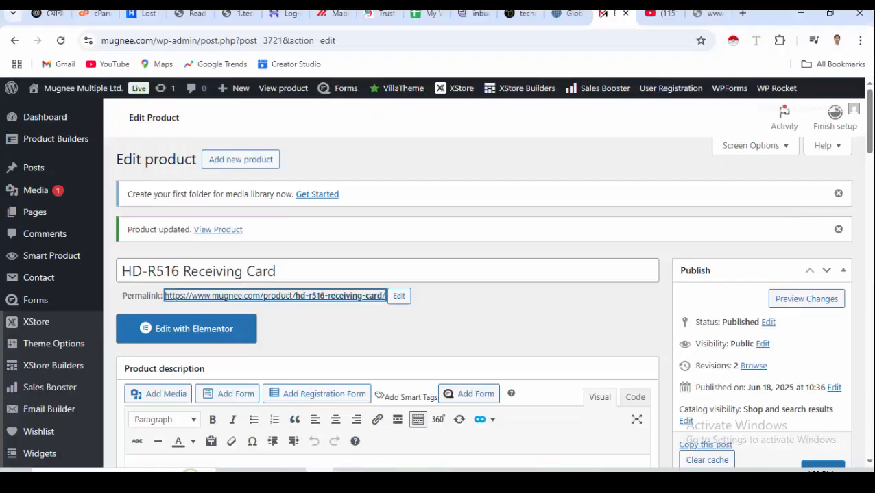
pyautogui.scroll(-3, 206, 384)
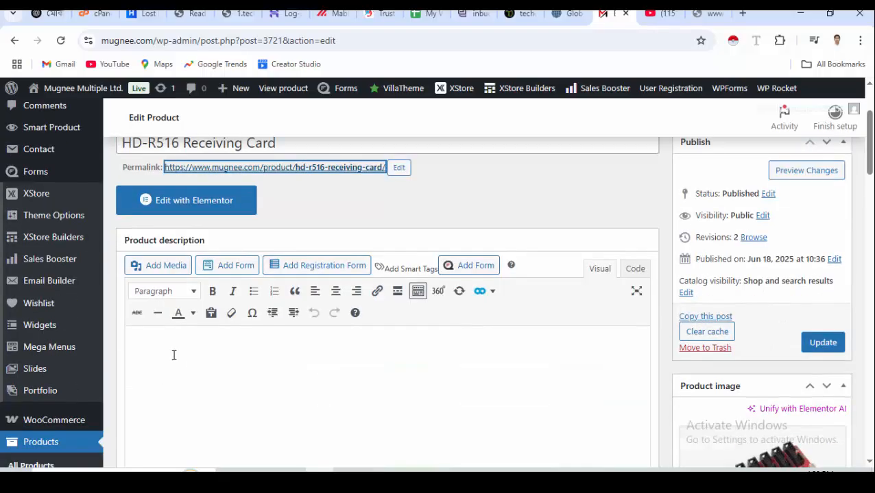
pyautogui.click(175, 355)
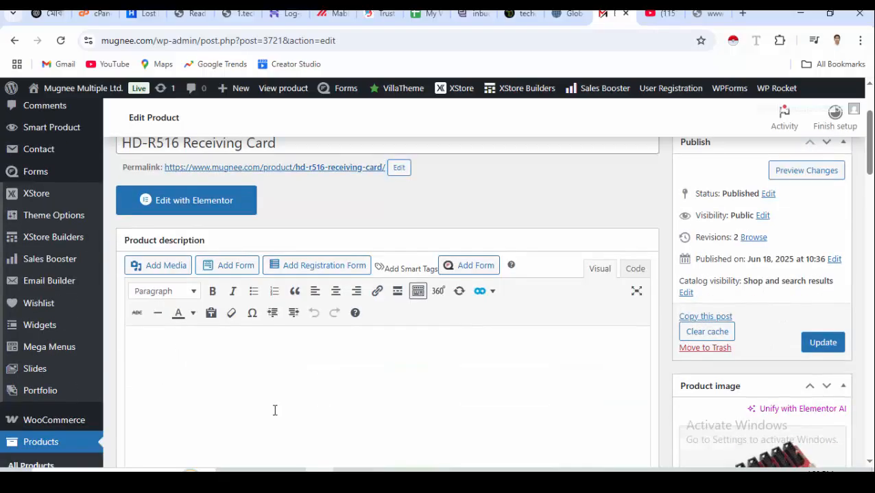
pyautogui.write('Desc')
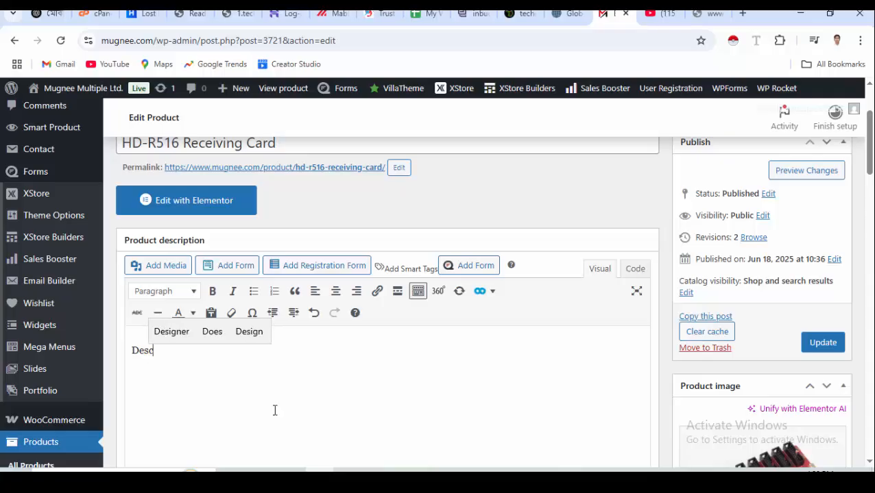
pyautogui.write('riptin')
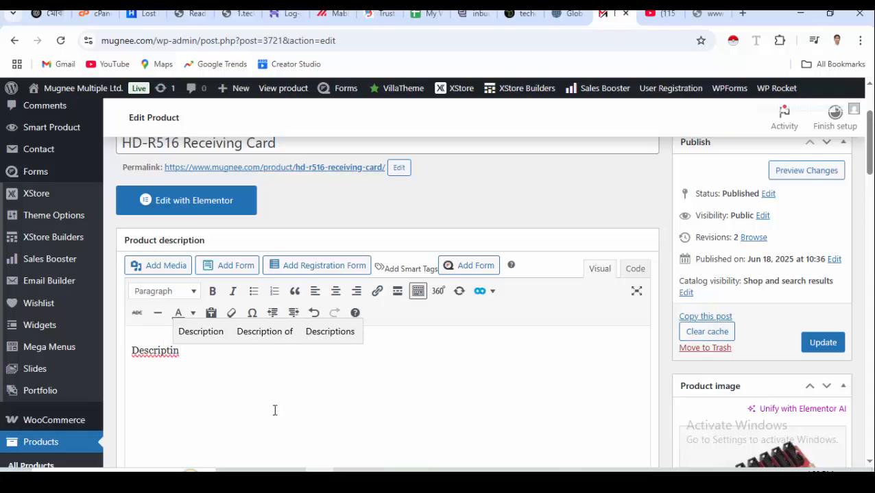
pyautogui.press('BackSpace')
pyautogui.press('BackSpace')
pyautogui.press('BackSpace')
pyautogui.press('BackSpace')
pyautogui.press('BackSpace')
pyautogui.press('BackSpace')
pyautogui.press('BackSpace')
pyautogui.press('BackSpace')
pyautogui.press('BackSpace')
pyautogui.press('BackSpace')
pyautogui.press('BackSpace')
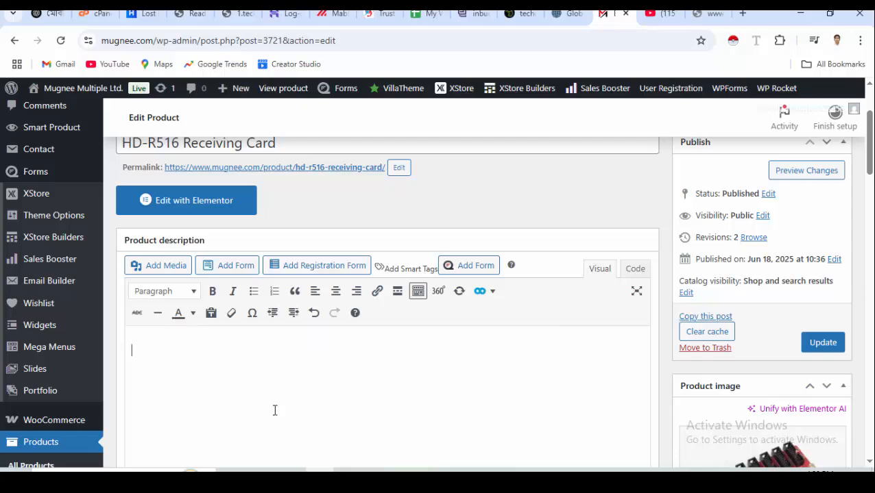
# - Enter "Bangladesh" as the product description and update the product
pyautogui.write('Bangladesh')
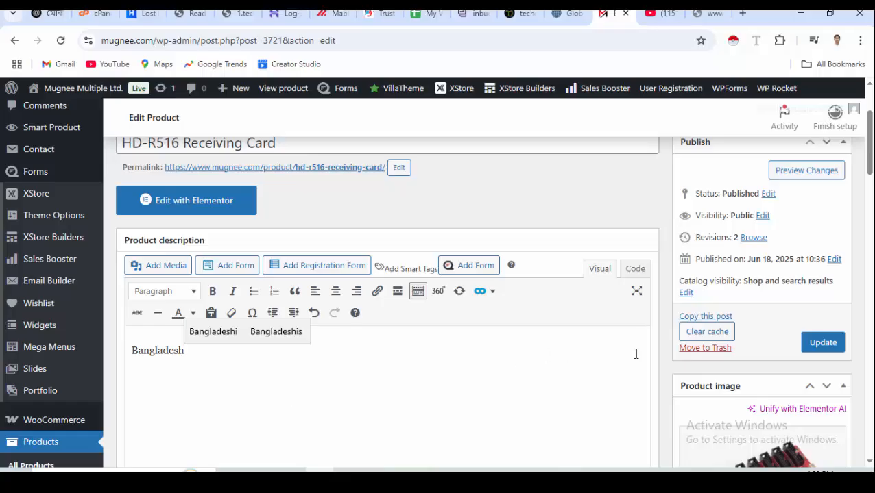
pyautogui.click(812, 348)
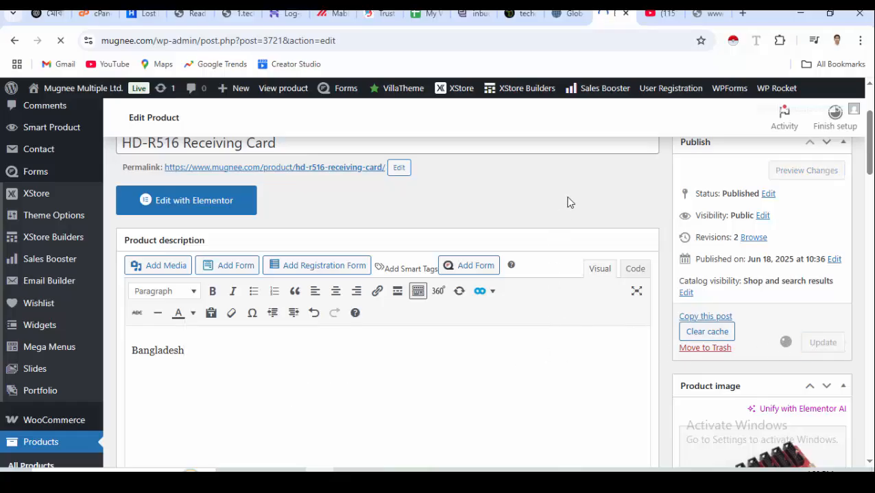